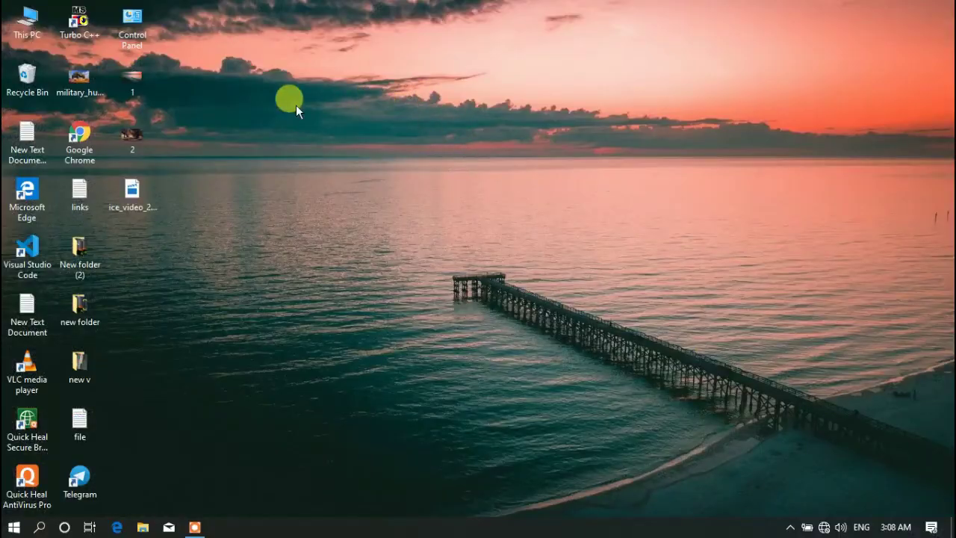
Open the desktop personalization settings, try the forest road and rock wall pictures, and set the background to the night sky with green tent.
right_click(302, 107)
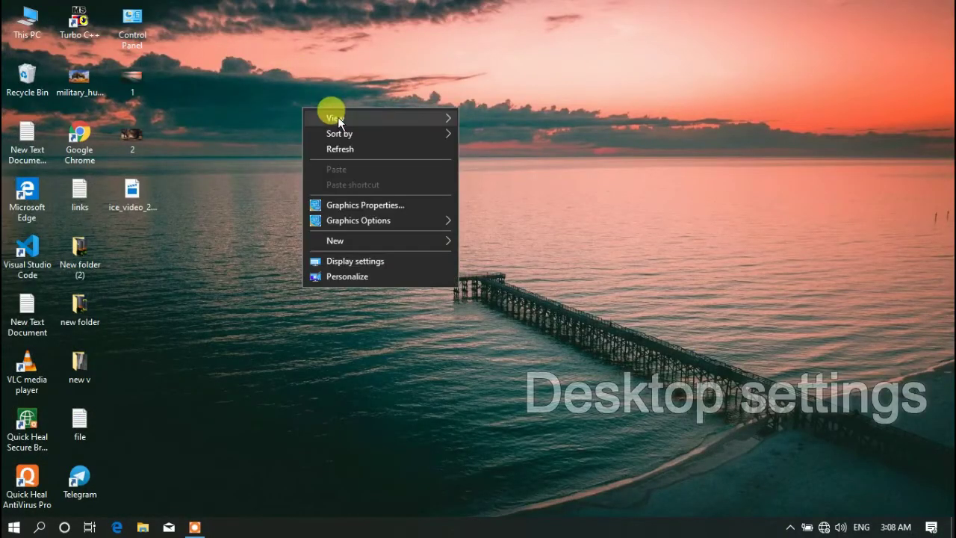
click(359, 278)
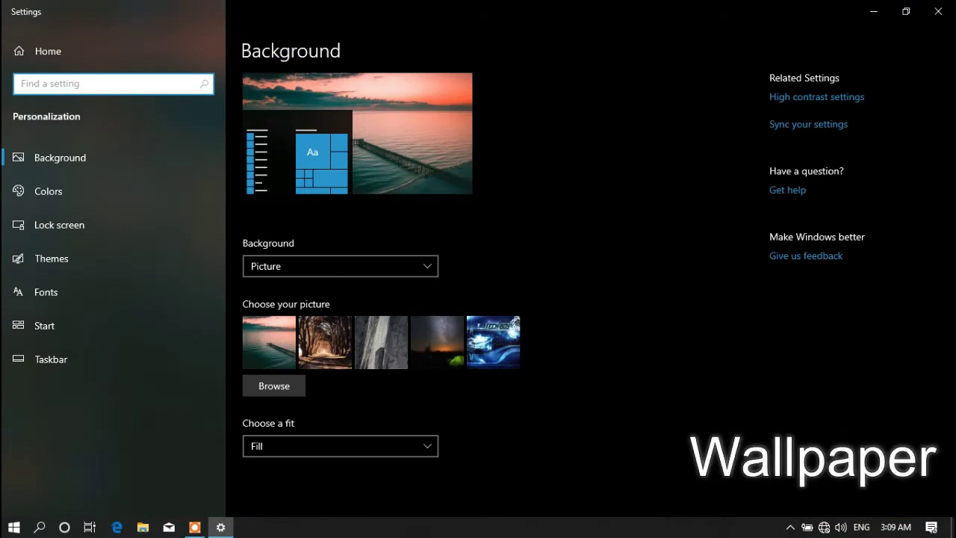
click(906, 12)
click(392, 382)
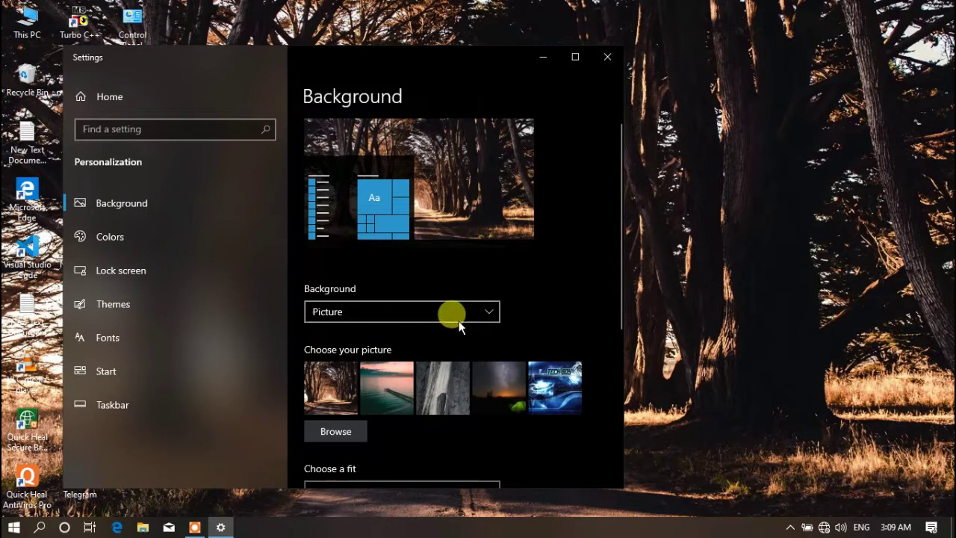
click(439, 384)
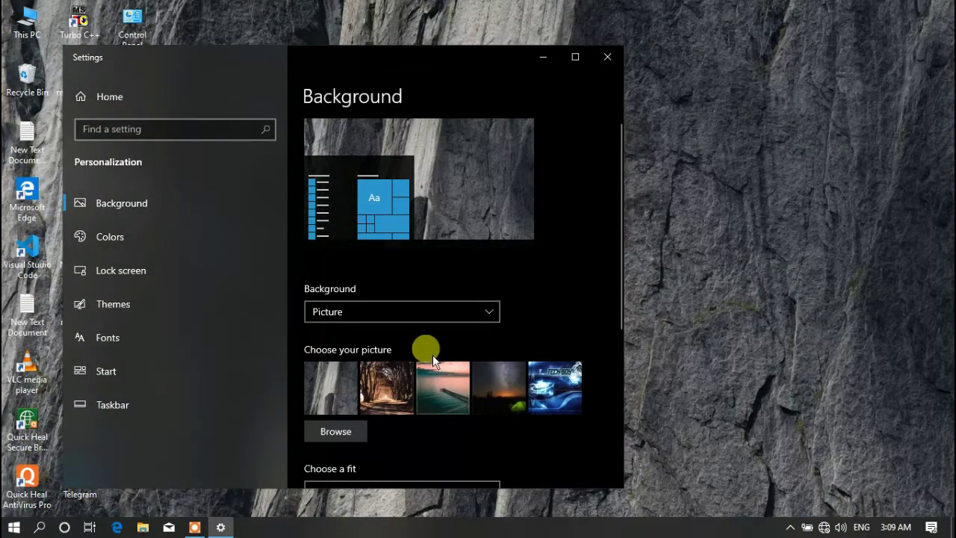
click(505, 379)
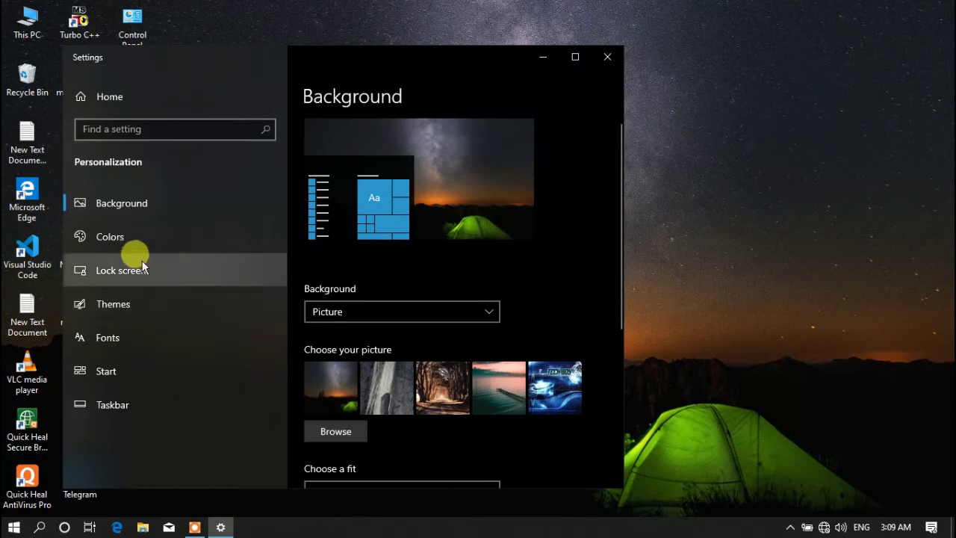
Set the Windows accent color to the bright orange in the third swatch of the first row.
click(106, 244)
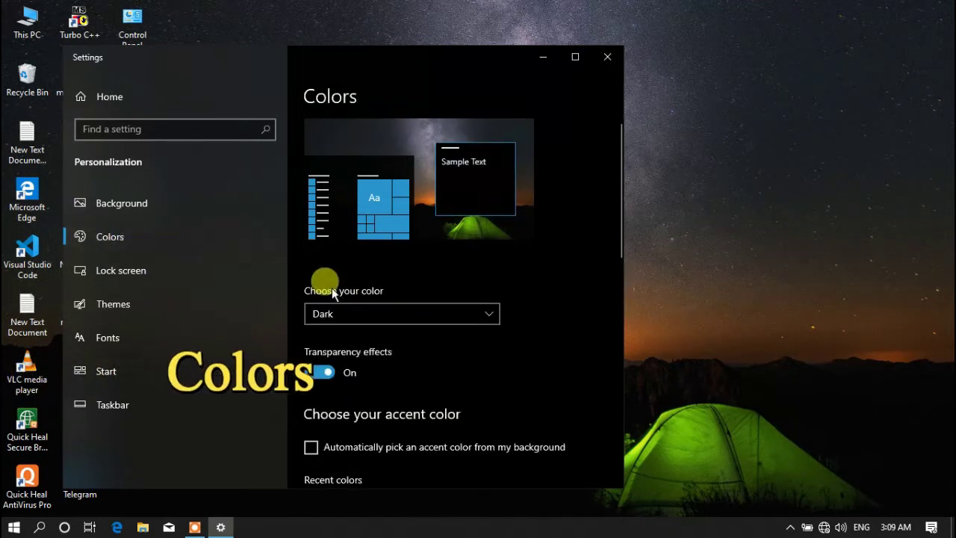
scroll(382, 221, down, 5)
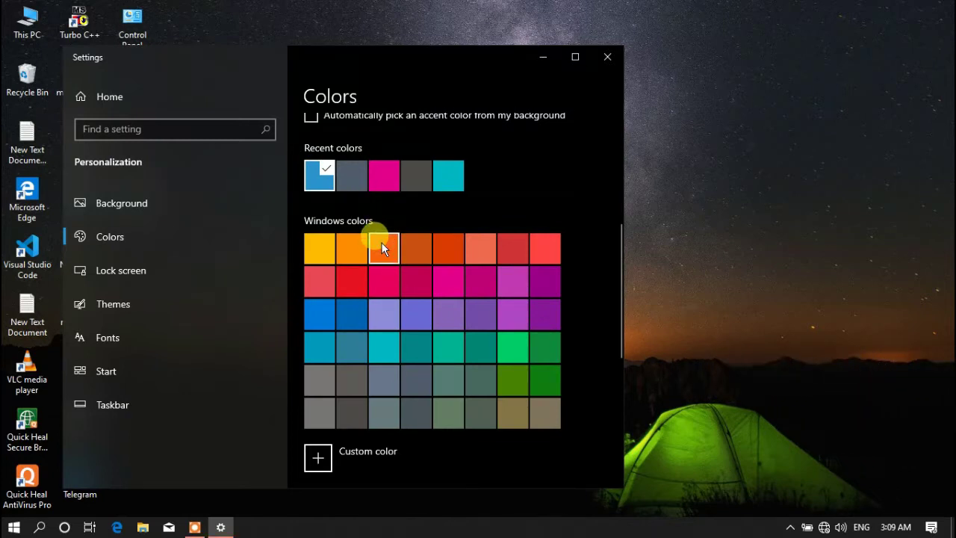
click(383, 243)
scroll(391, 247, up, 3)
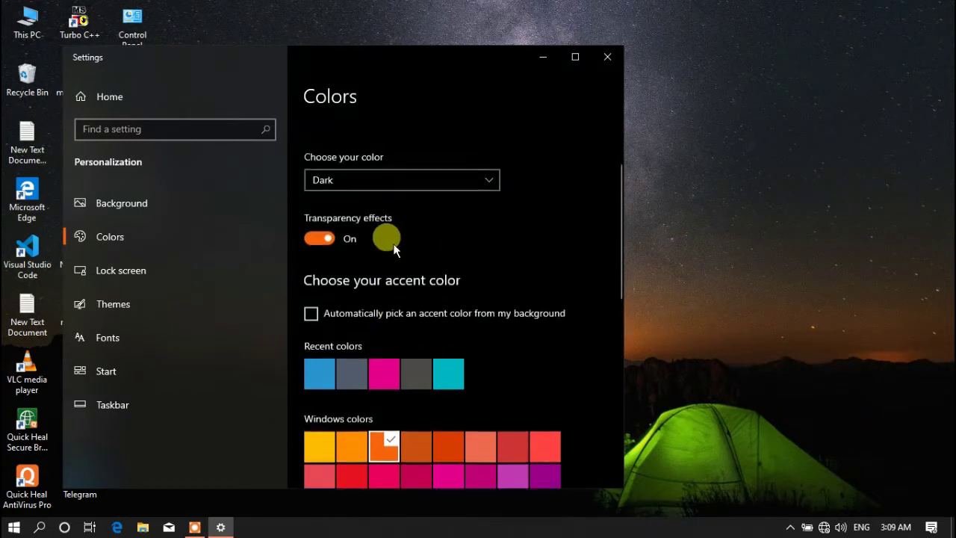
scroll(382, 228, up, 2)
scroll(362, 235, down, 5)
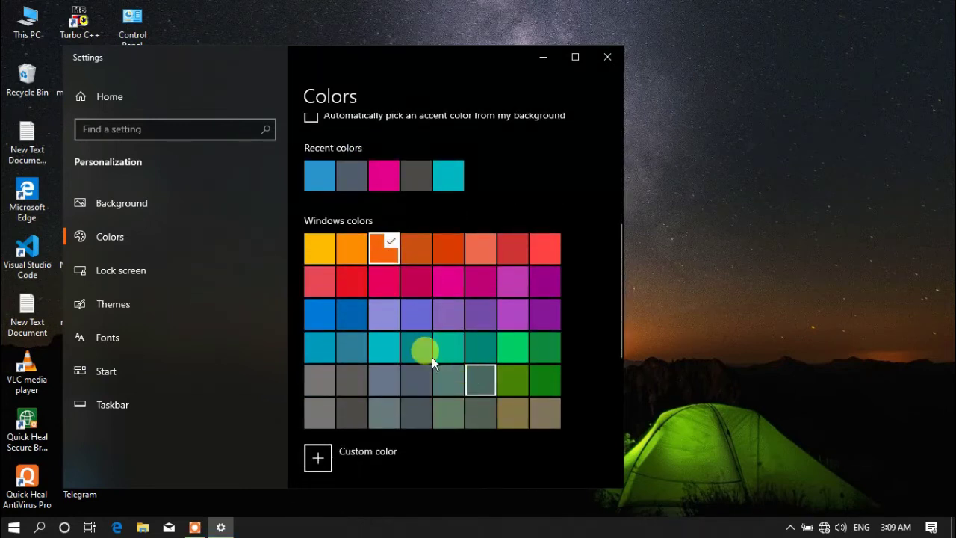
scroll(396, 340, up, 5)
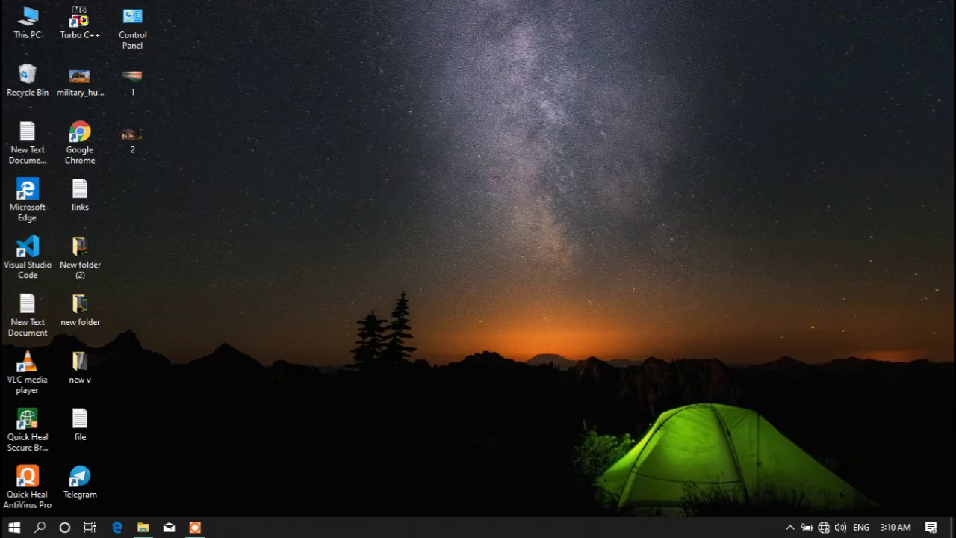
Change the desktop icons to medium size.
drag(282, 1, 366, 137)
right_click(365, 137)
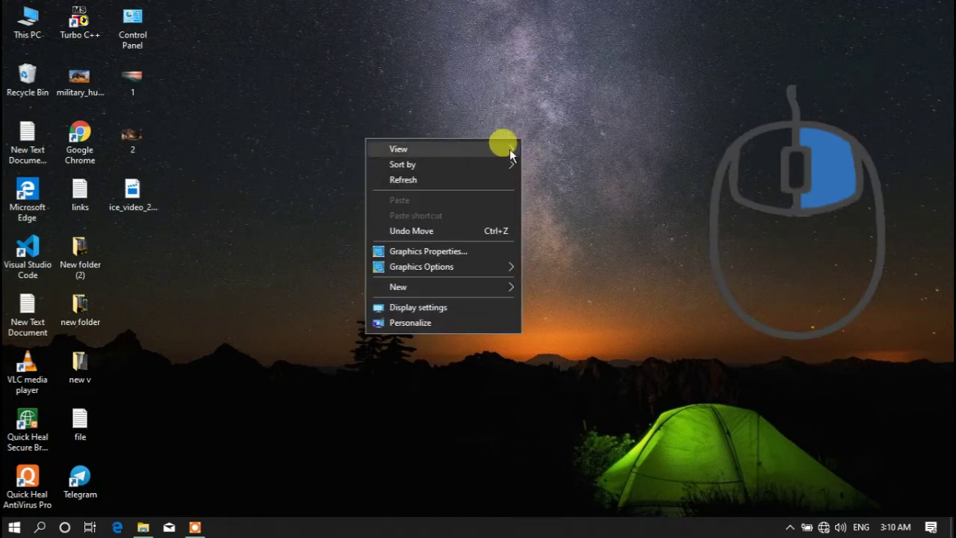
mouse_move(509, 149)
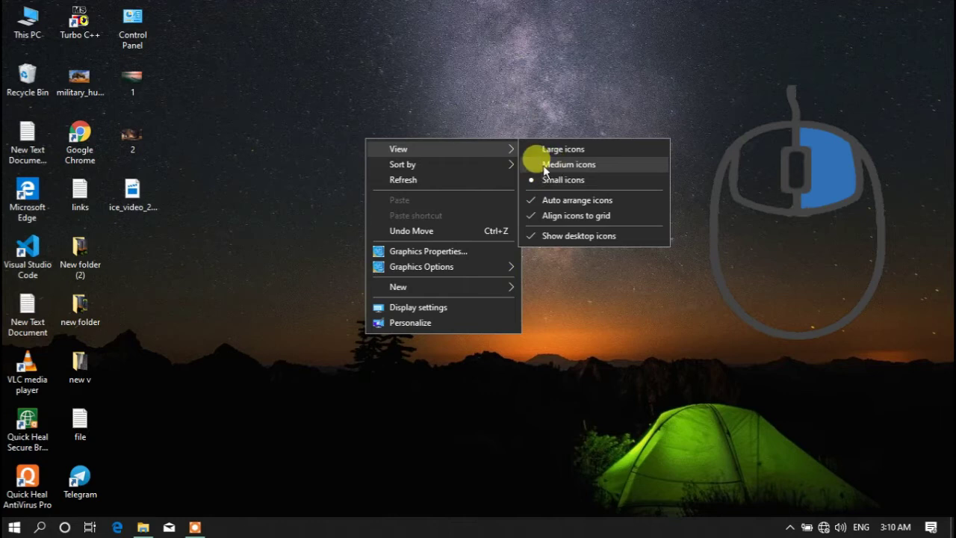
click(543, 165)
Change the desktop icons to large size.
right_click(492, 137)
mouse_move(604, 147)
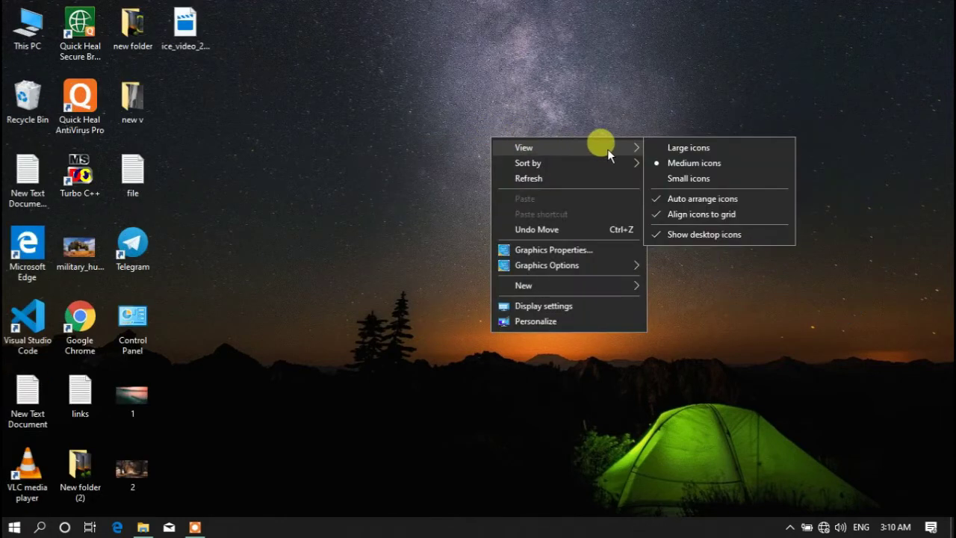
click(657, 147)
Return the desktop icons to small size.
right_click(530, 133)
mouse_move(648, 144)
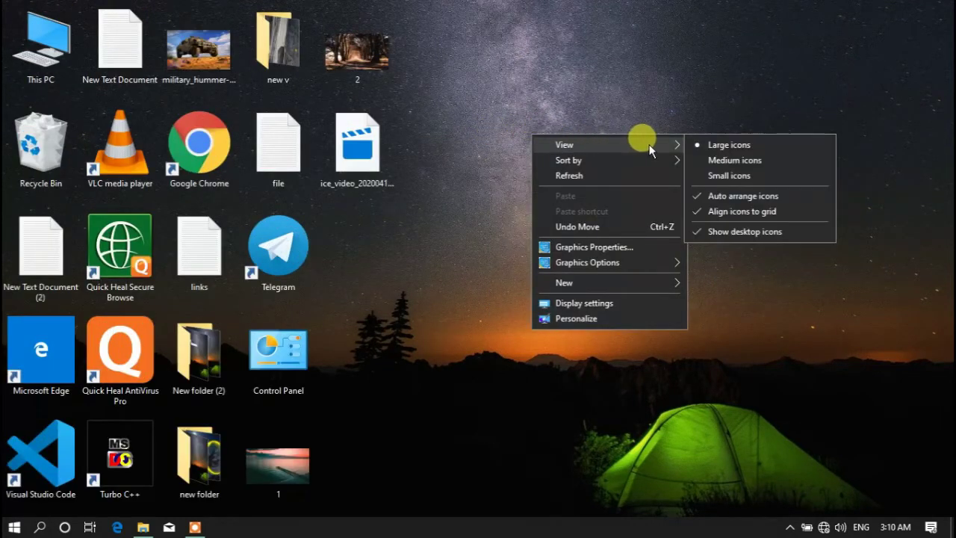
click(708, 176)
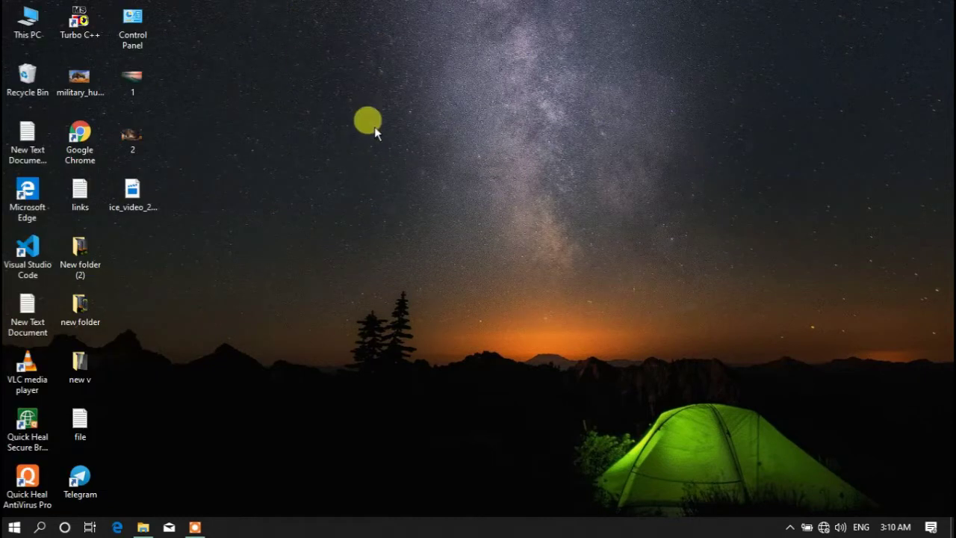
Hide all icons on the desktop.
right_click(365, 59)
mouse_move(507, 71)
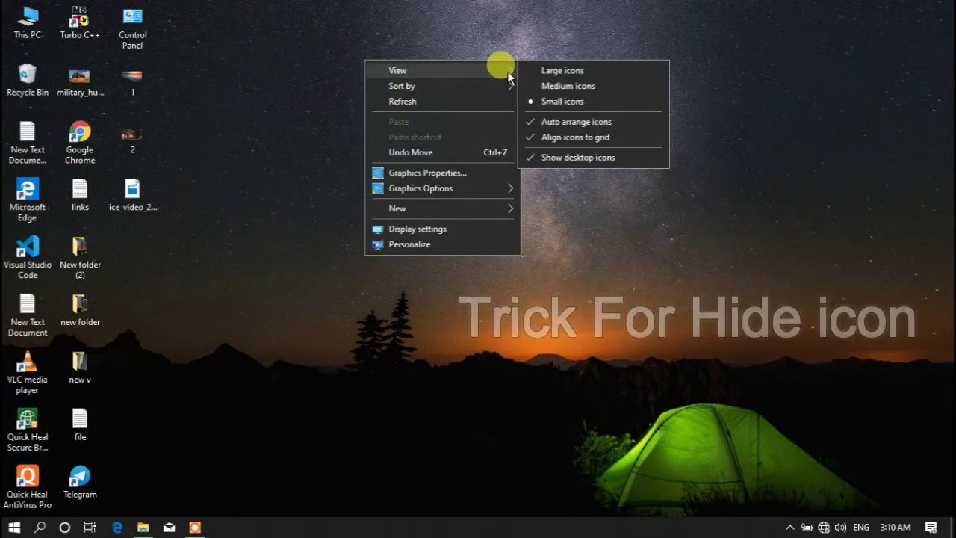
click(595, 157)
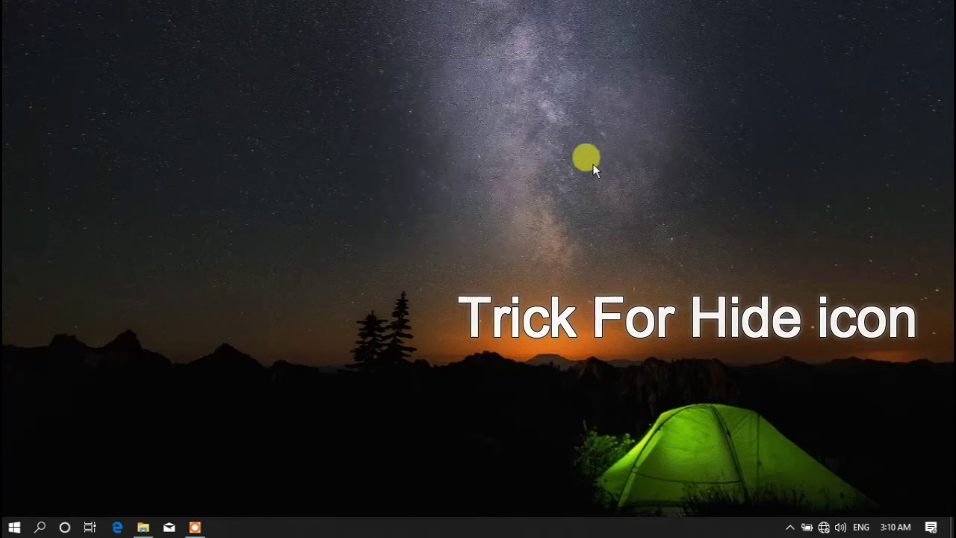
Show the desktop icons again.
right_click(417, 35)
mouse_move(507, 46)
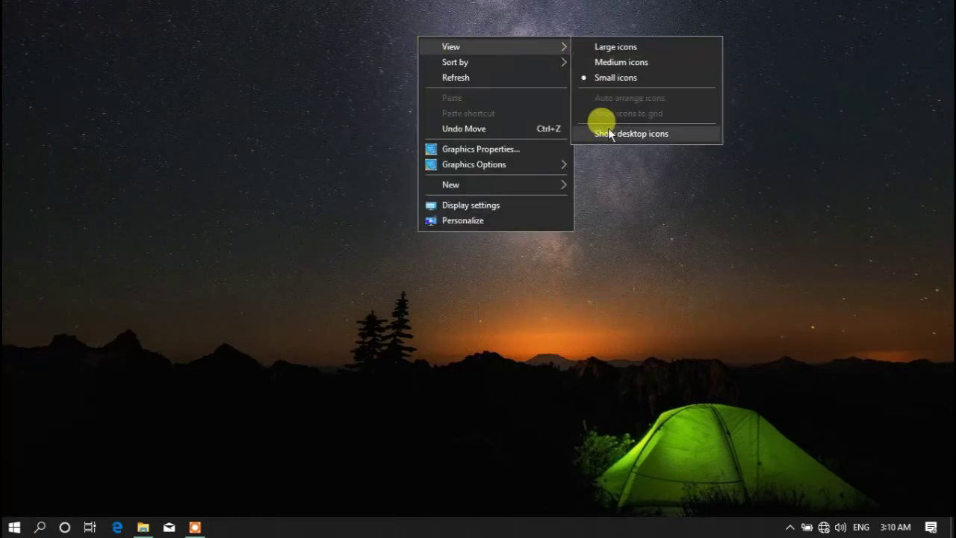
click(653, 136)
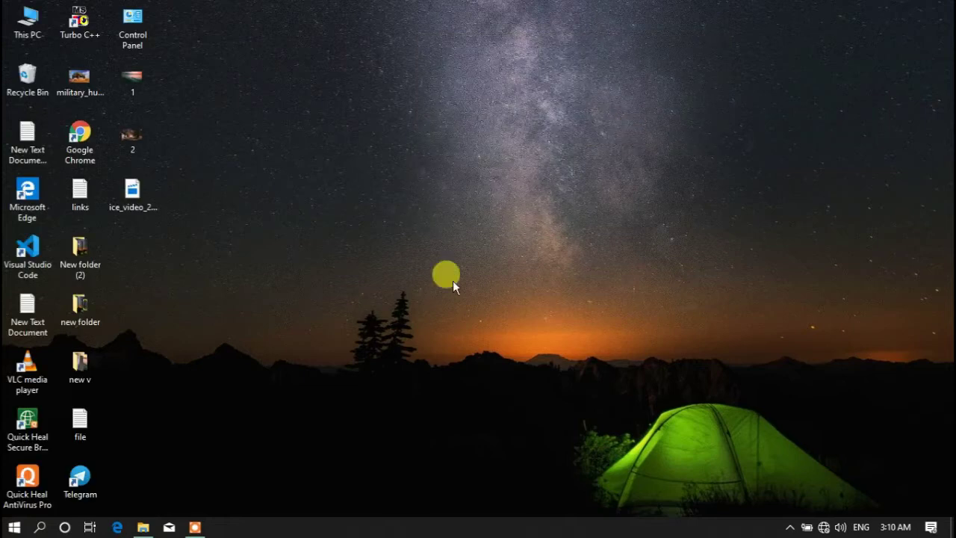
Sort the desktop icons by name.
right_click(330, 105)
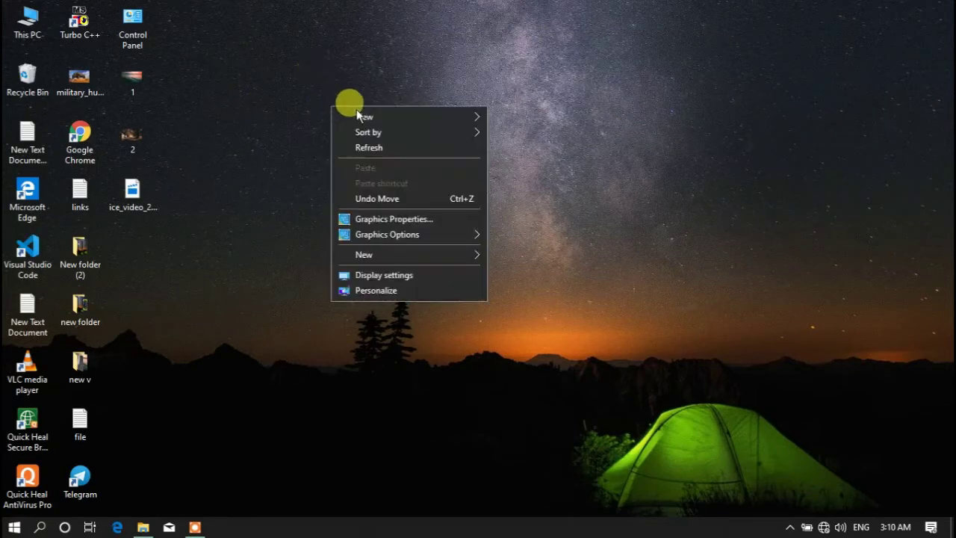
mouse_move(420, 129)
click(525, 133)
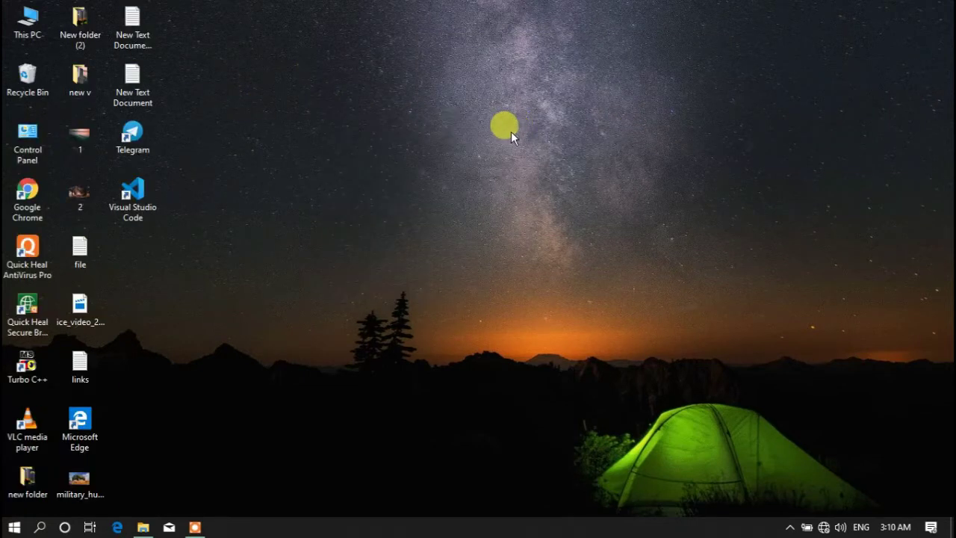
right_click(382, 134)
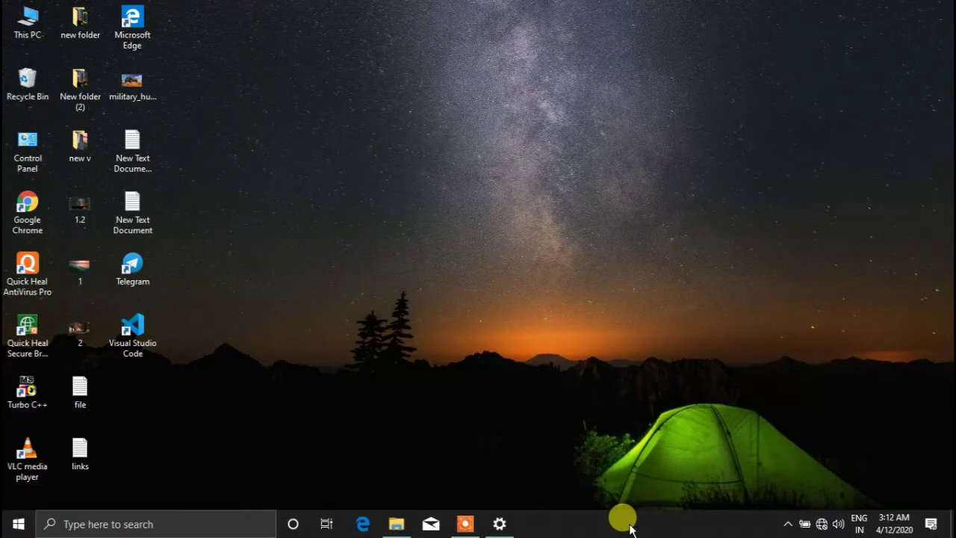
Turn on automatic hiding of the taskbar in desktop mode in the taskbar settings, and close the settings window.
right_click(629, 527)
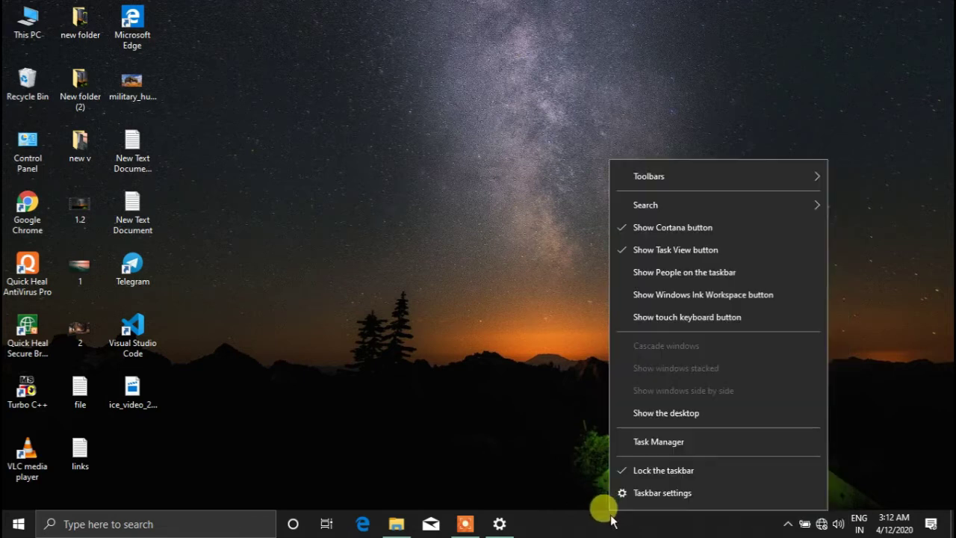
click(641, 503)
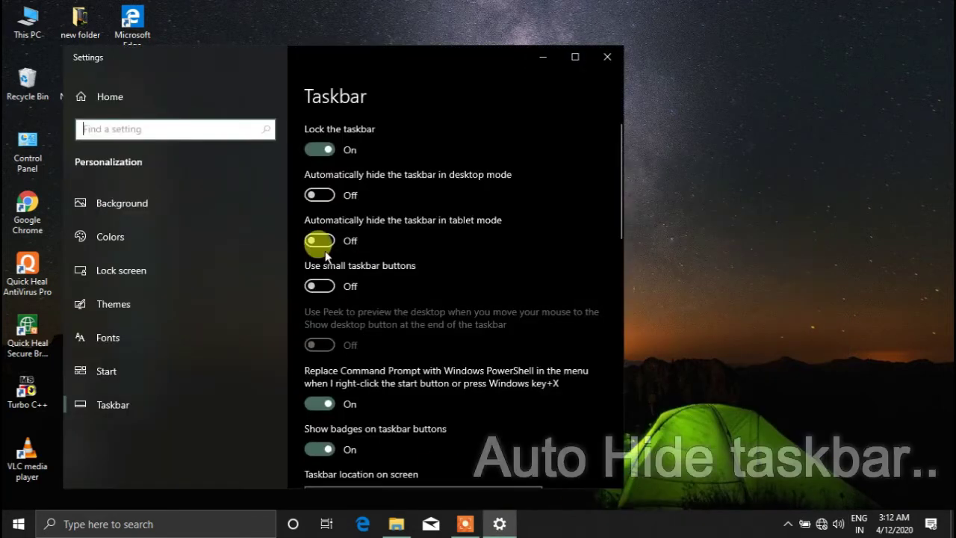
click(317, 195)
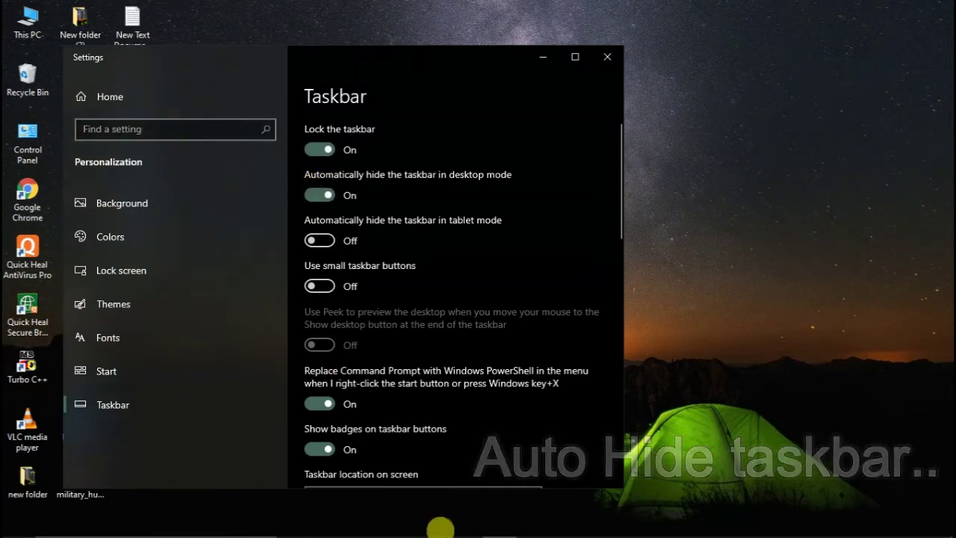
click(319, 195)
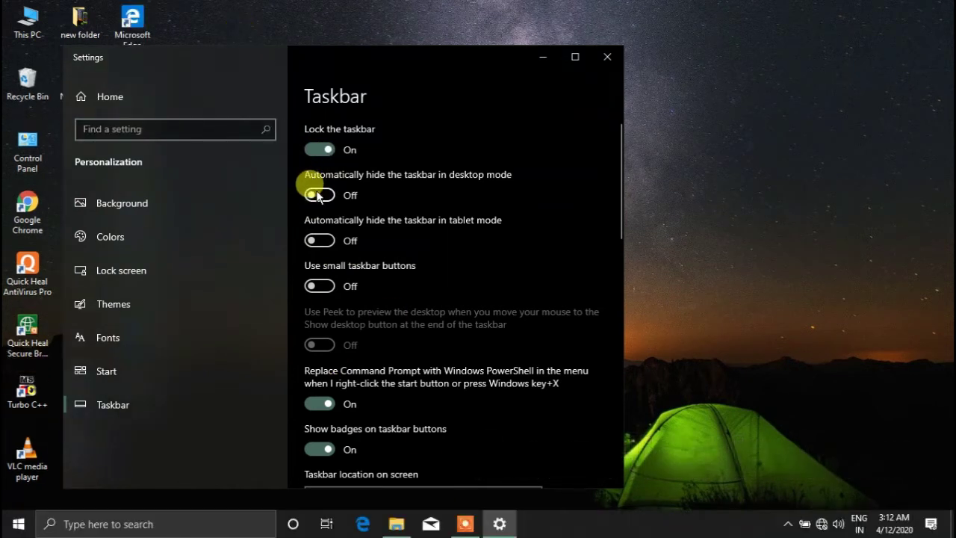
click(319, 195)
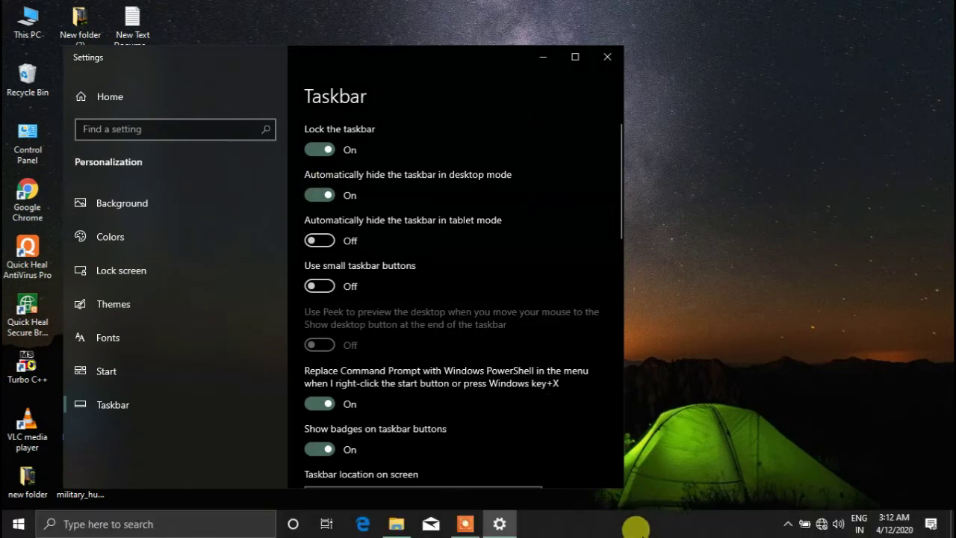
click(602, 55)
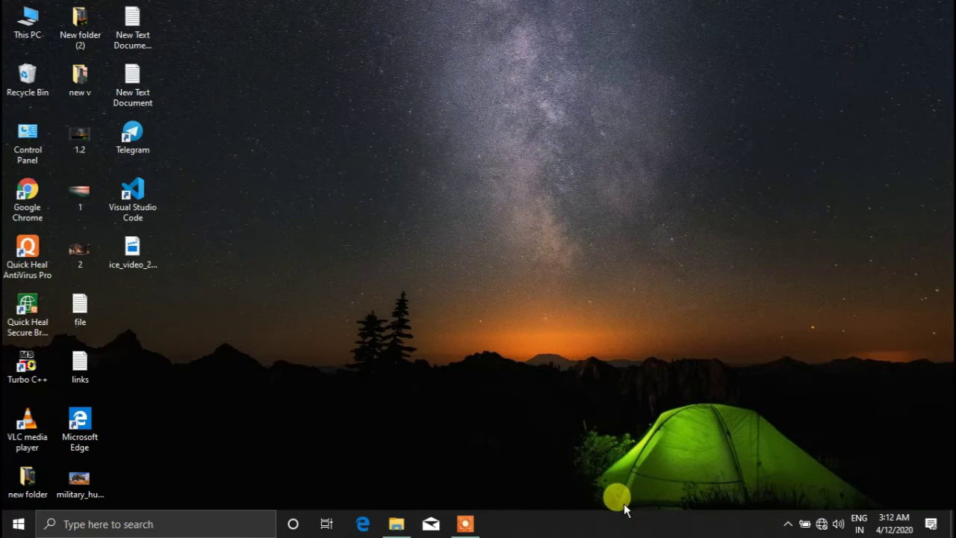
Unlock the taskbar and dock it at the right edge of the desktop, the left edge, and back along the bottom.
right_click(581, 528)
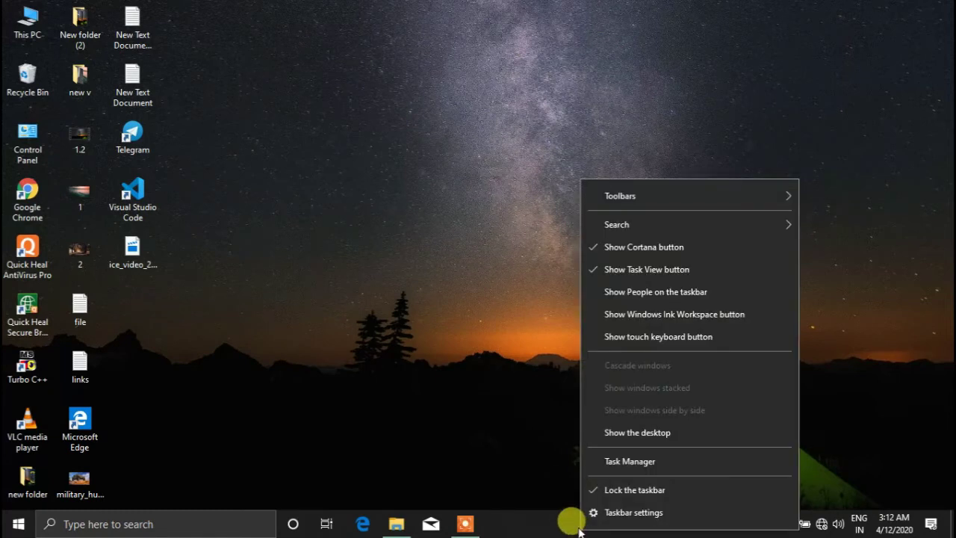
click(611, 490)
drag(602, 519, 930, 319)
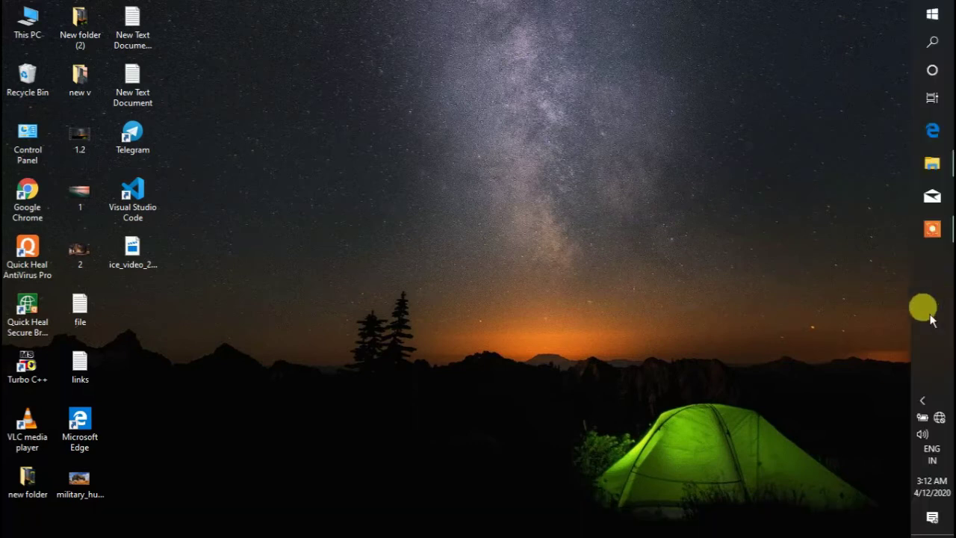
drag(702, 196, 12, 296)
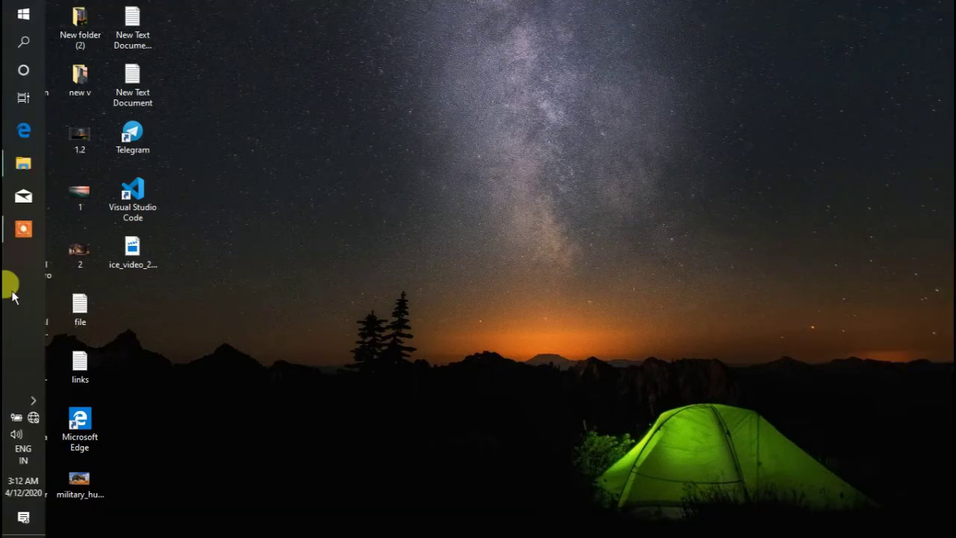
drag(82, 382, 557, 529)
Lock the taskbar at the bottom edge of the desktop and check its lock option.
right_click(606, 528)
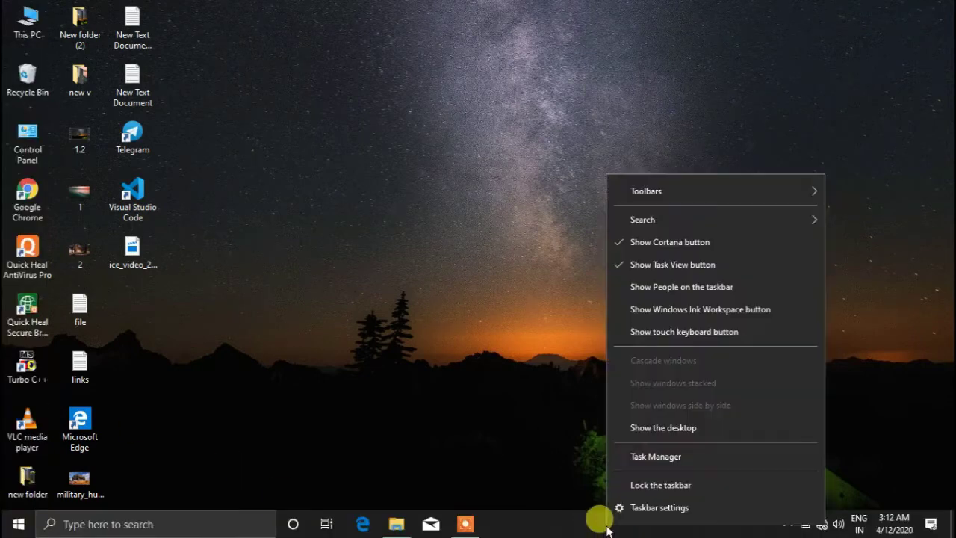
click(646, 493)
right_click(654, 523)
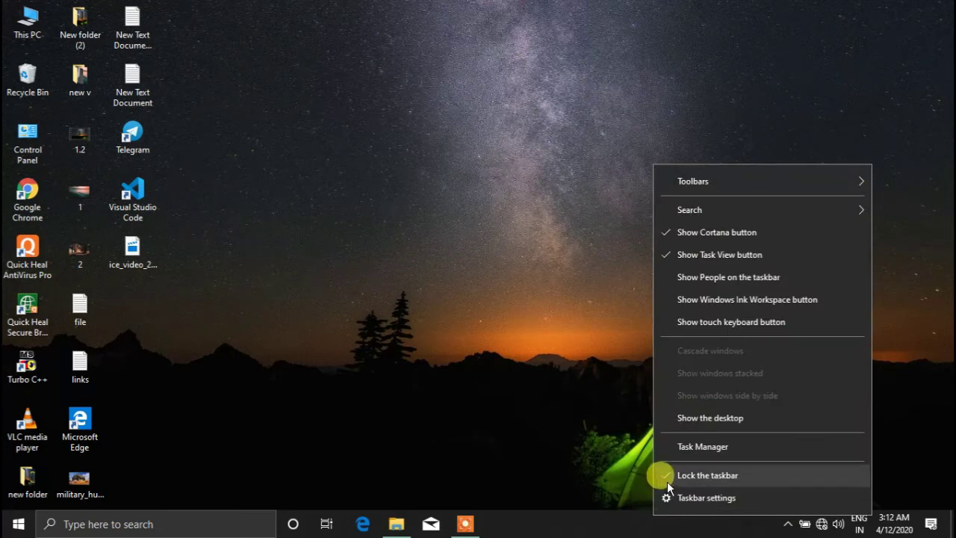
click(635, 512)
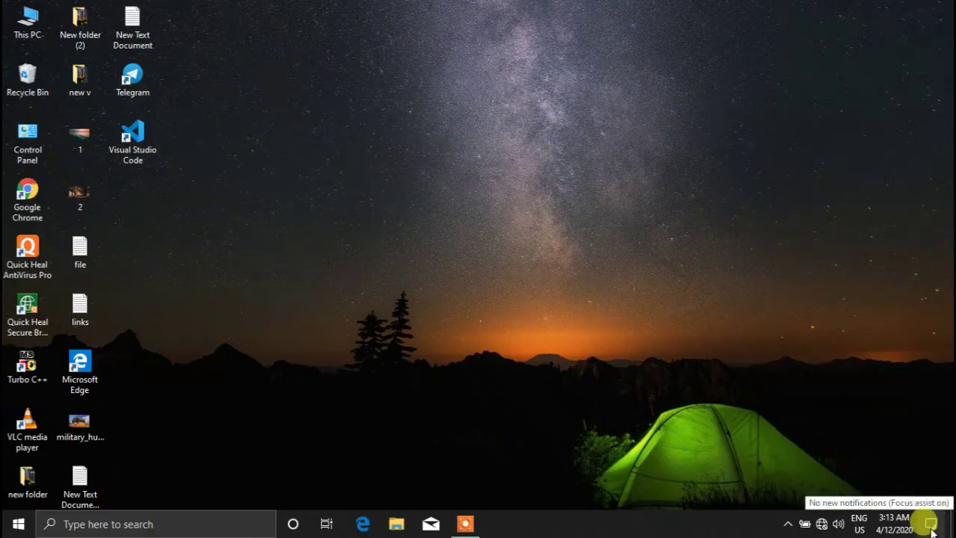
Dismiss the focus assist notification in the action center, and switch tablet mode on and back off.
click(930, 525)
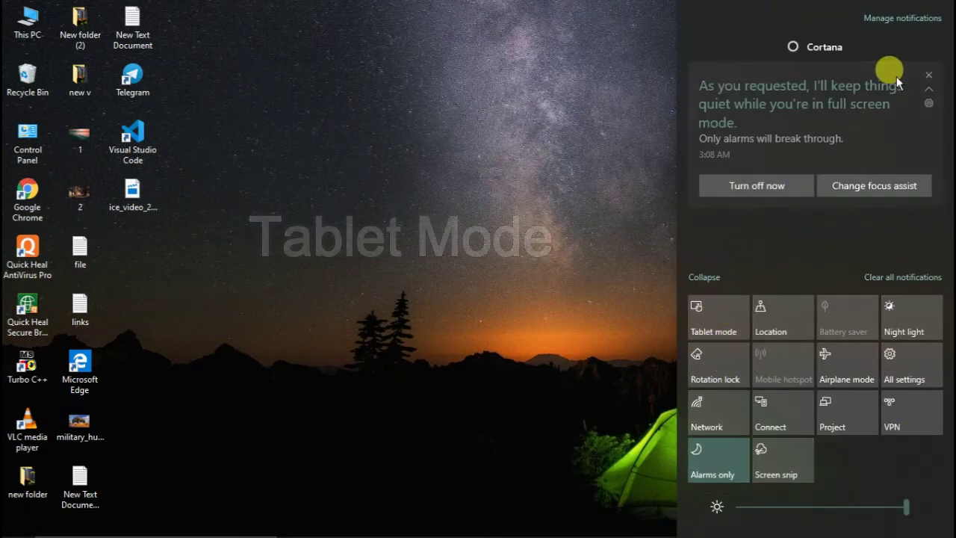
click(926, 78)
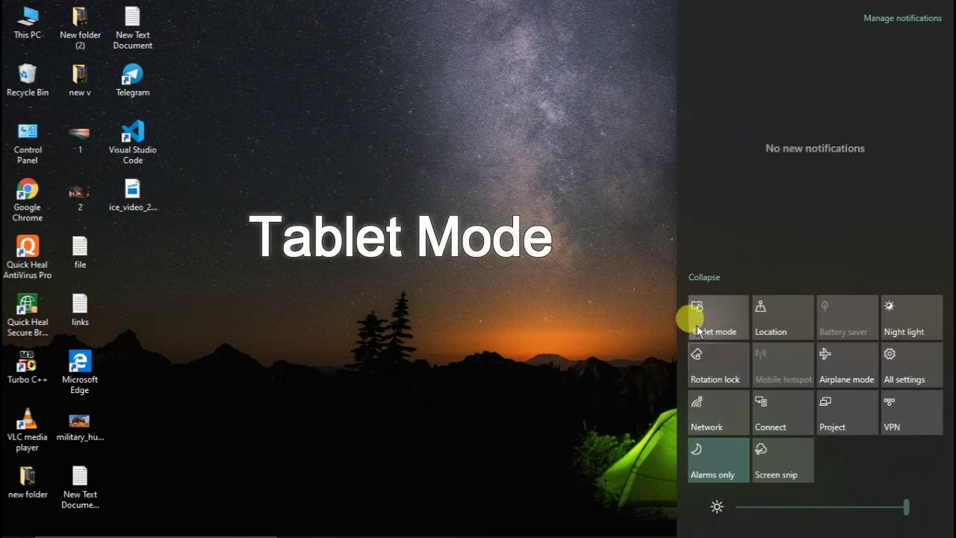
click(698, 332)
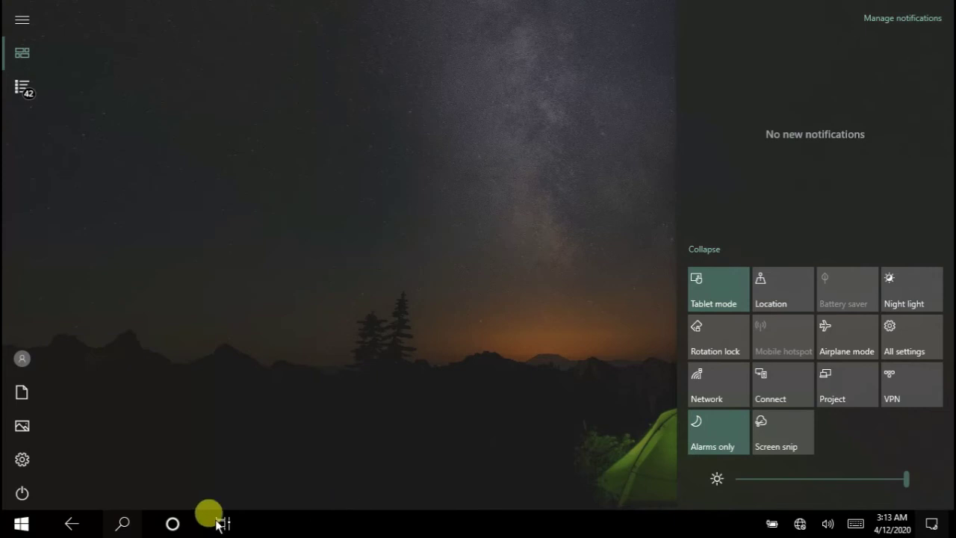
click(702, 297)
Switch location on and back off, and do the same with night light, in the action center's quick actions.
click(768, 302)
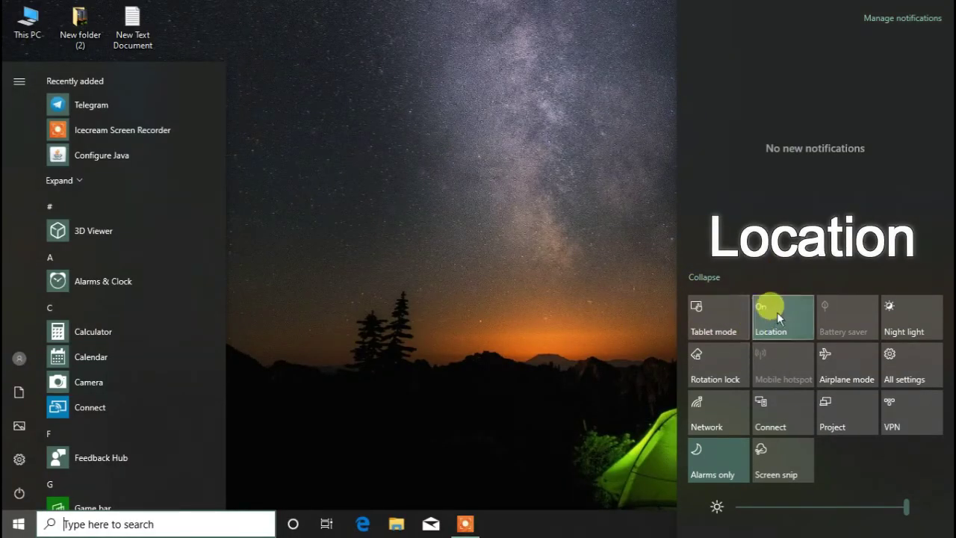
click(776, 312)
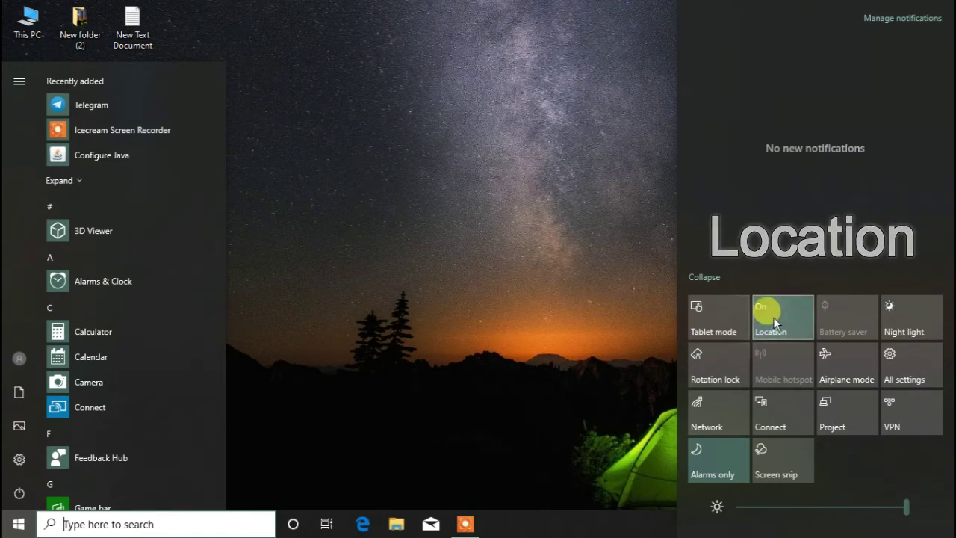
click(772, 317)
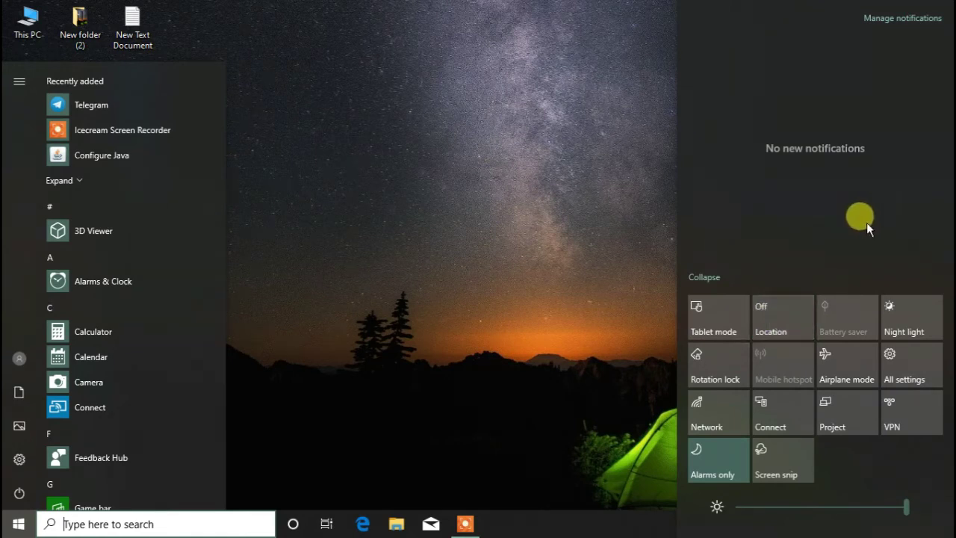
click(901, 309)
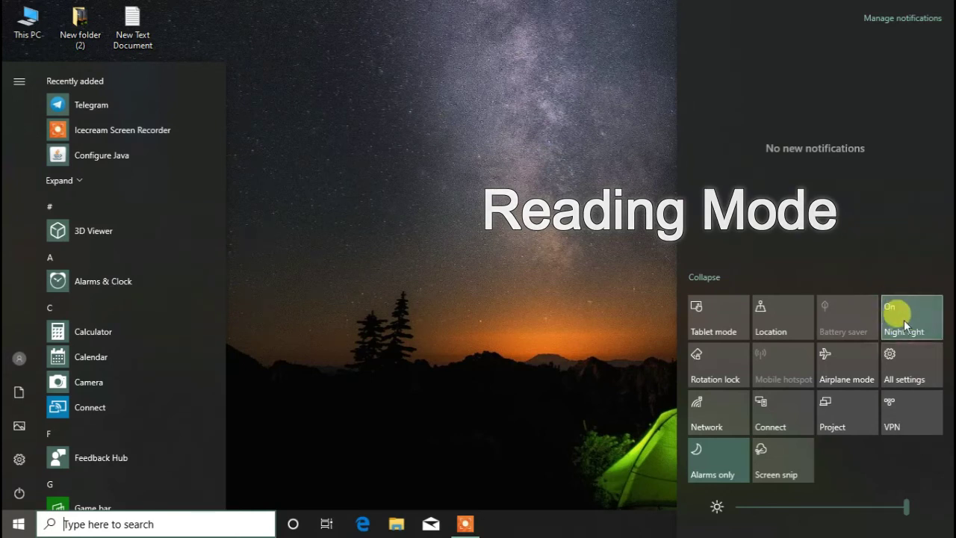
click(903, 310)
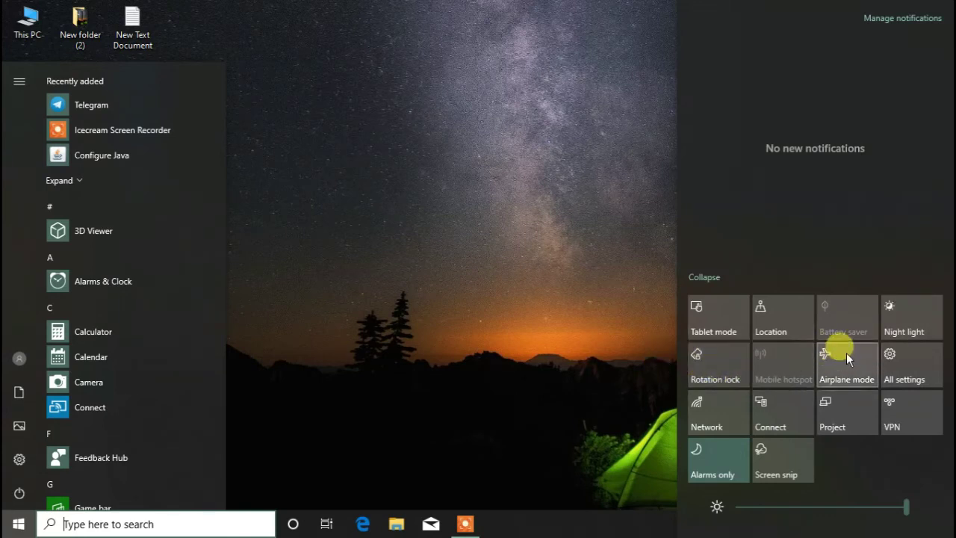
Browse the connection options of the available Wi-Fi networks, and turn Wi-Fi off.
click(716, 414)
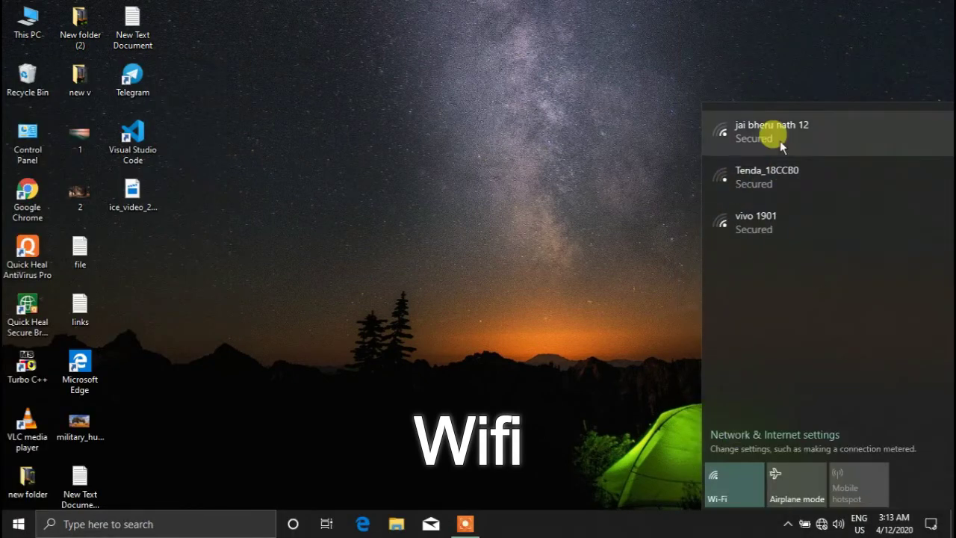
click(778, 133)
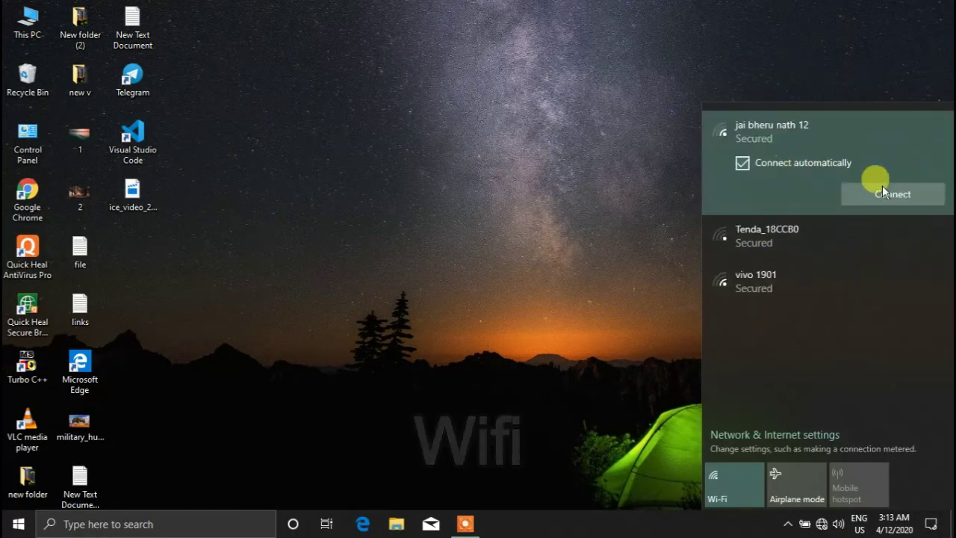
click(790, 229)
click(802, 296)
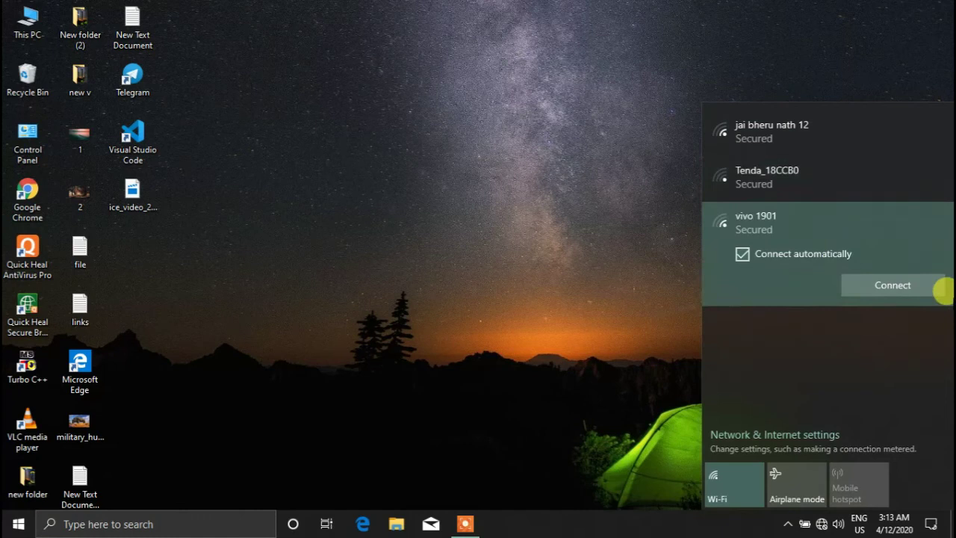
click(728, 491)
View the action center's Connect options for wireless display and audio devices, and close them.
click(928, 523)
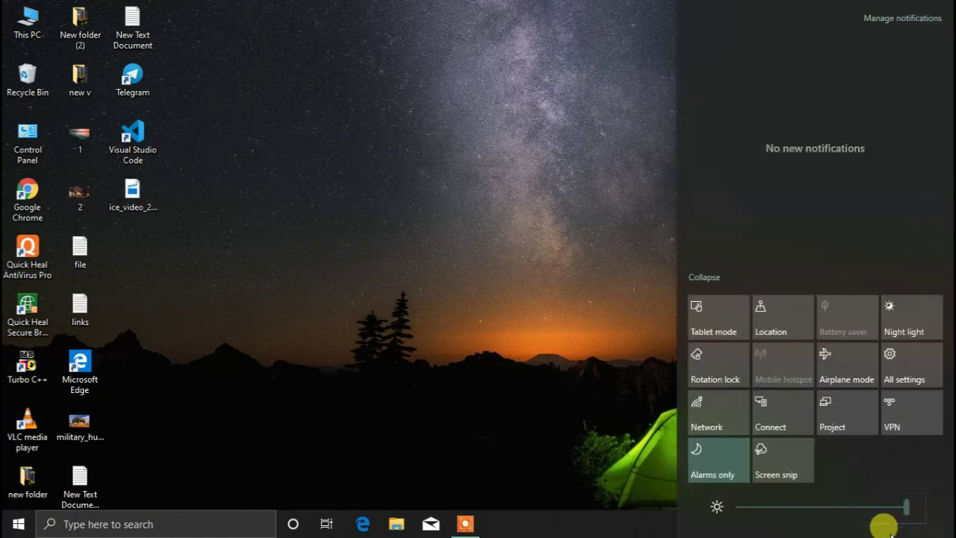
click(756, 418)
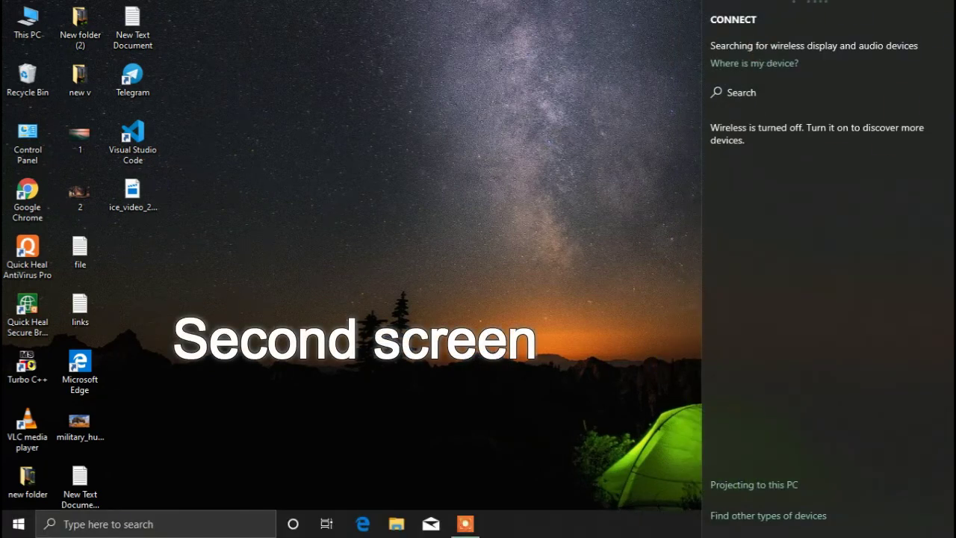
click(635, 193)
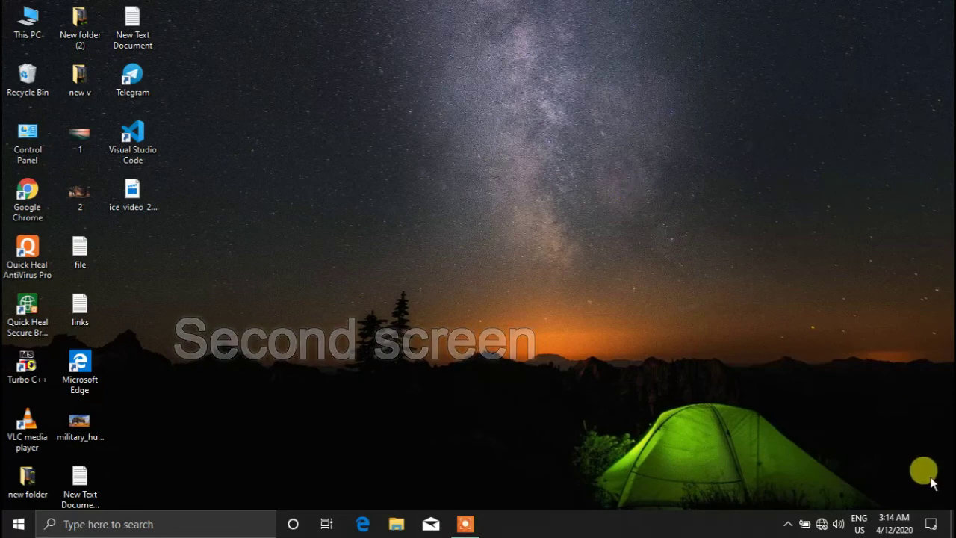
Take a rectangular screen snip of the desktop area containing the icons.
click(929, 525)
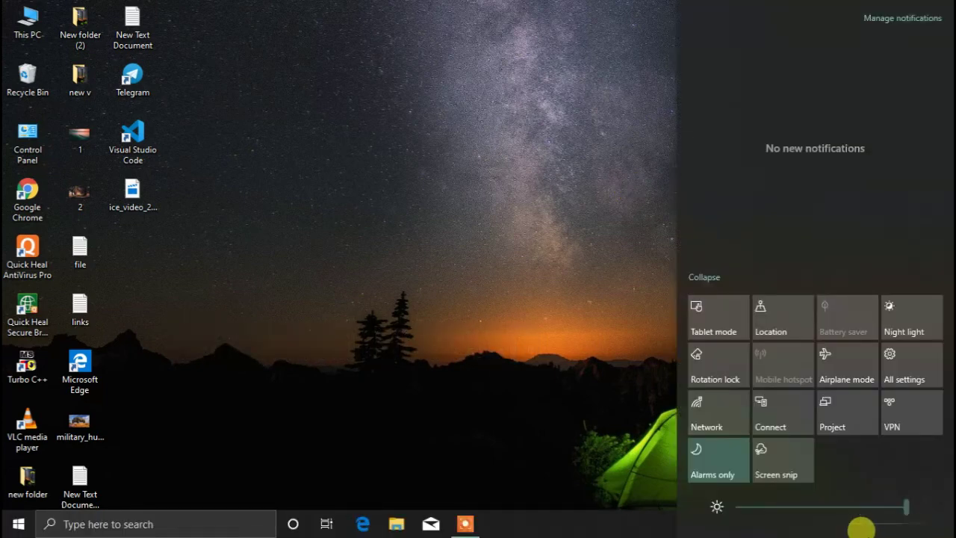
click(765, 458)
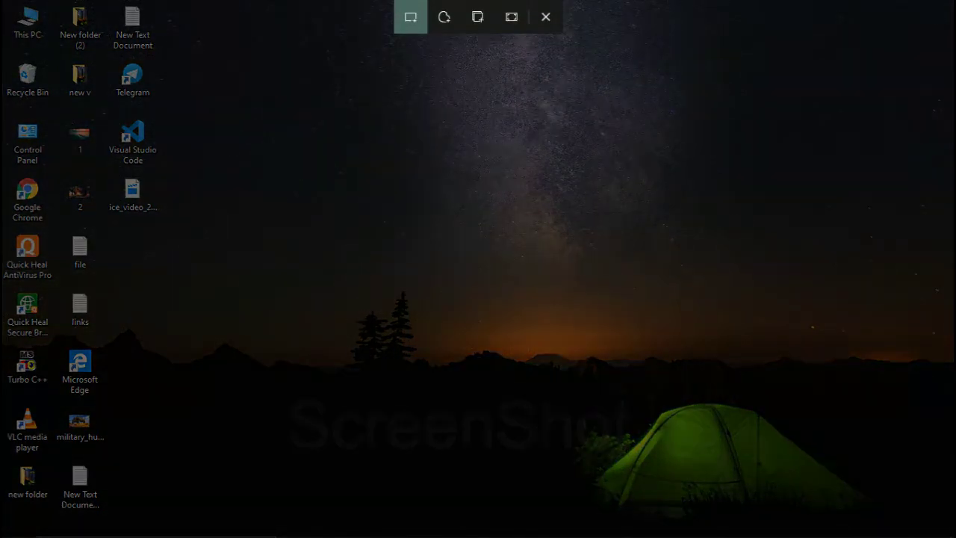
drag(18, 54, 251, 534)
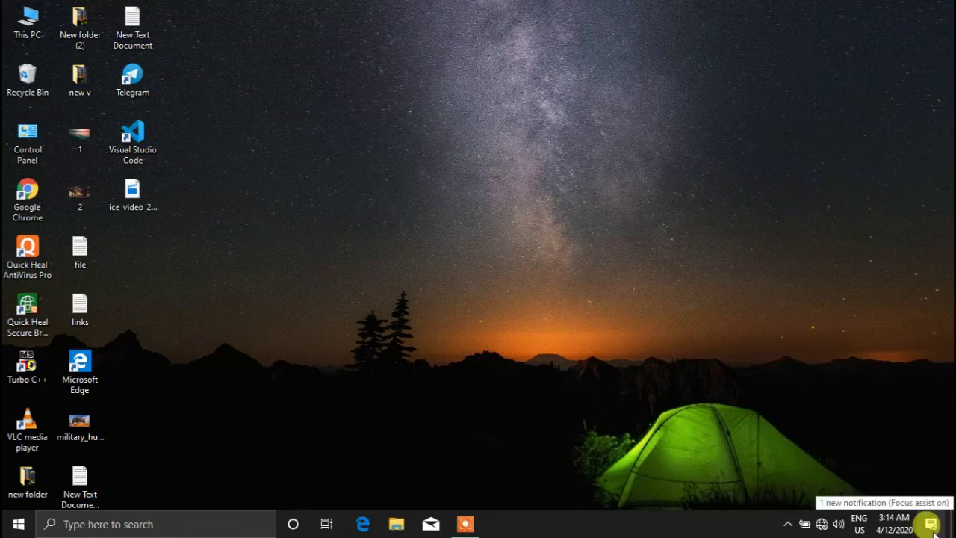
Dismiss the saved snip's notification, set the screen brightness to maximum, and close the action center.
click(934, 529)
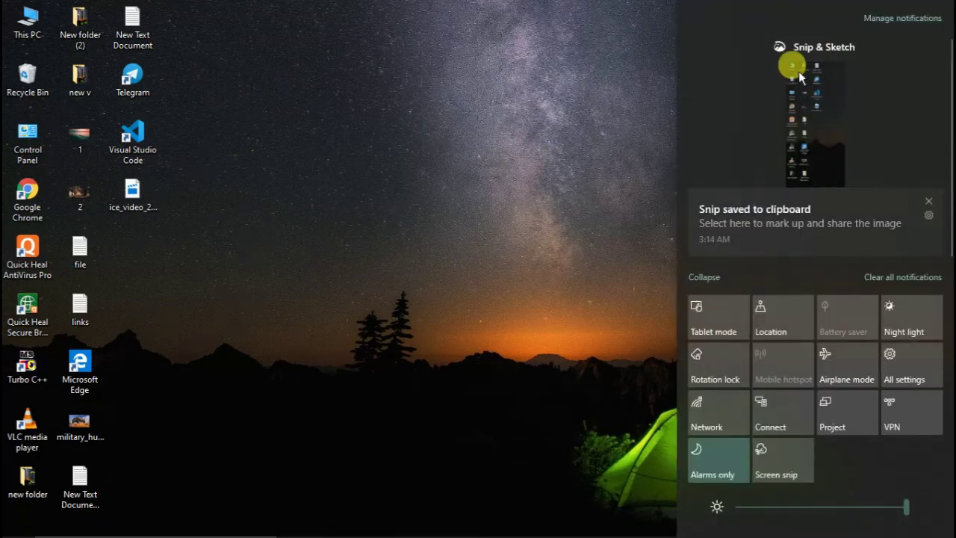
click(927, 203)
drag(831, 505, 922, 510)
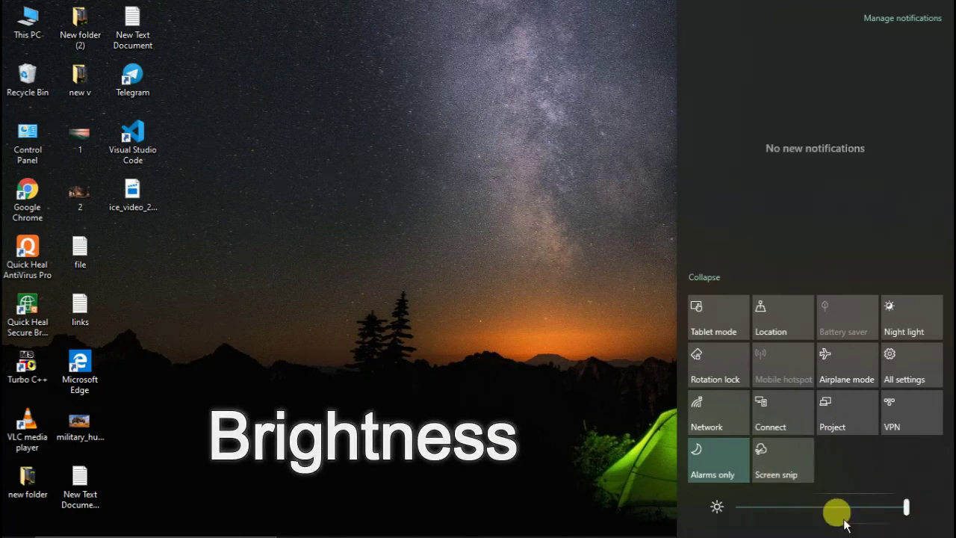
click(480, 363)
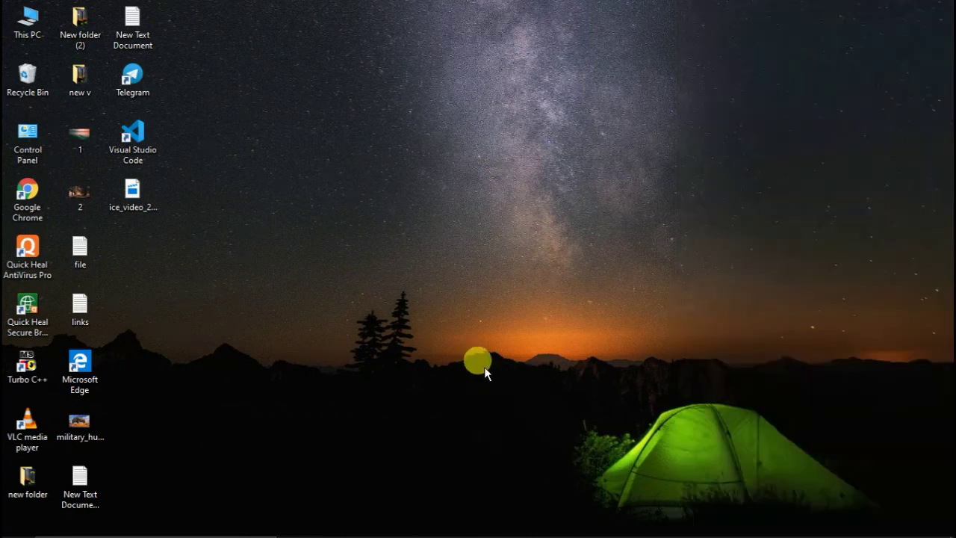